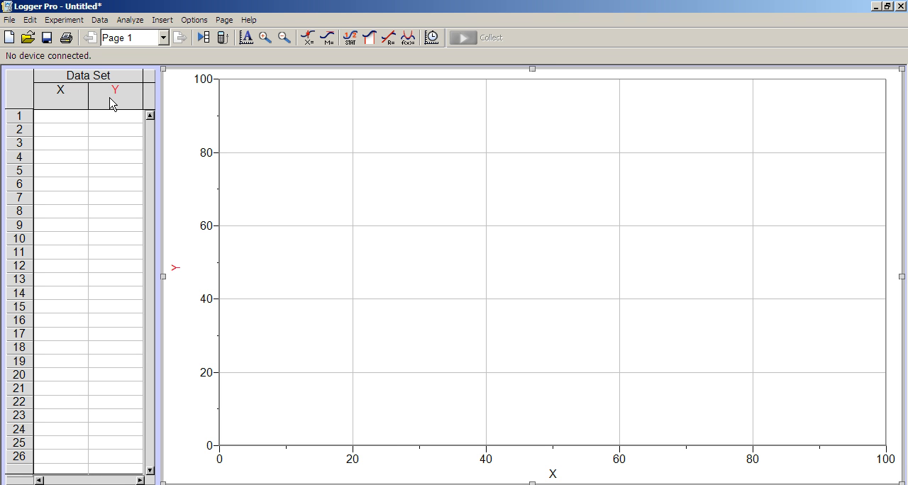
Define the Y column with the name Acceleration, short name a and units m/s^2
{"action": "double_click", "coordinate": [110, 103]}
{"action": "type", "text": "ACC"}
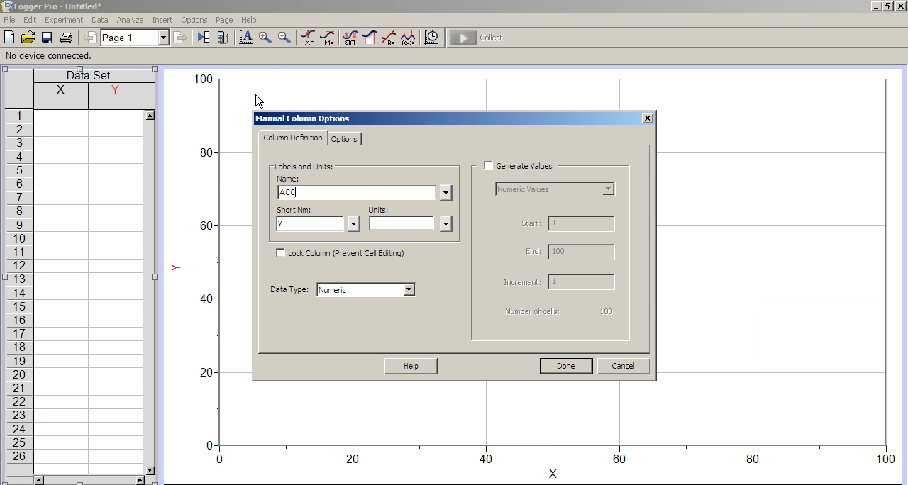
{"action": "key", "text": "BackSpace"}
{"action": "key", "text": "BackSpace"}
{"action": "type", "text": "cceleration"}
{"action": "left_click", "coordinate": [313, 227]}
{"action": "key", "text": "BackSpace"}
{"action": "type", "text": "a"}
{"action": "left_click", "coordinate": [380, 224]}
{"action": "type", "text": "m/s^2"}
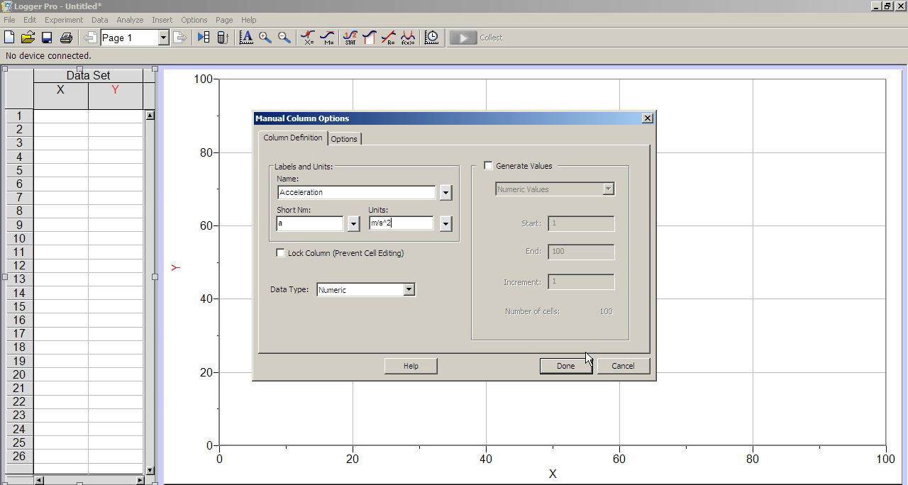
{"action": "left_click", "coordinate": [581, 366]}
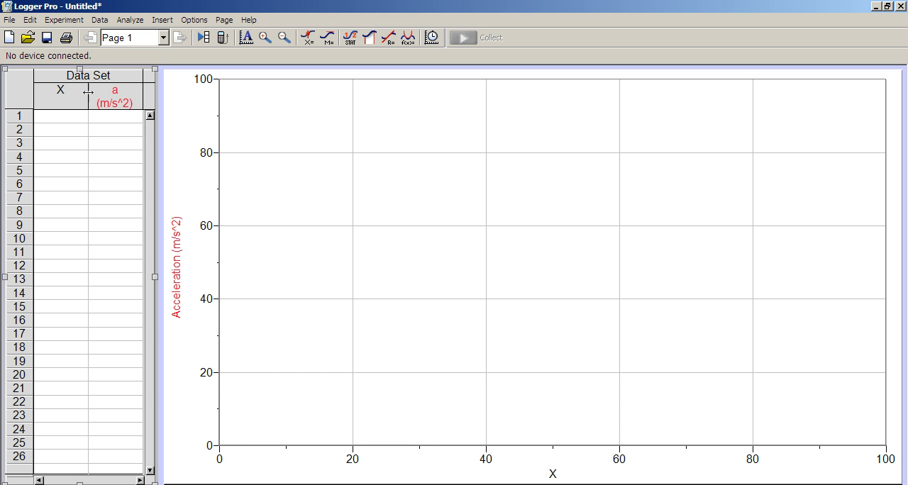
Define the X column with the name mass, short name m and units g
{"action": "double_click", "coordinate": [69, 93]}
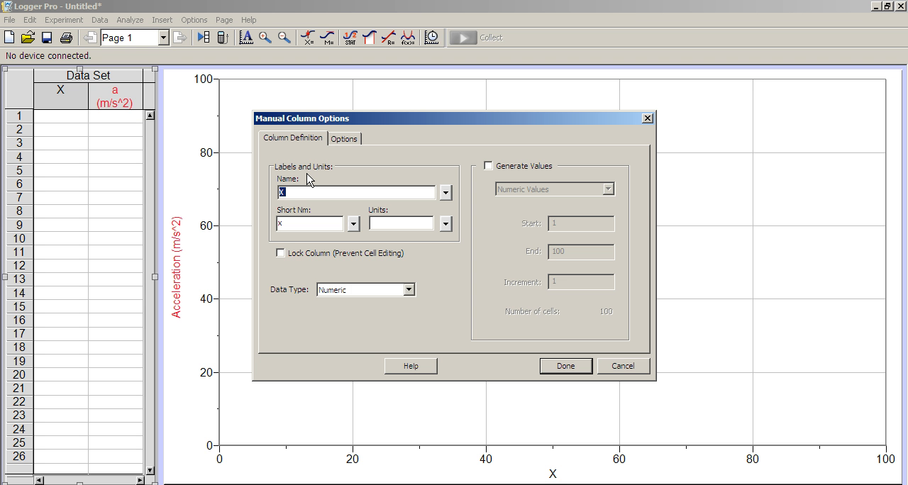
{"action": "type", "text": "mass"}
{"action": "key", "text": "Tab"}
{"action": "type", "text": "m"}
{"action": "left_click", "coordinate": [372, 226]}
{"action": "type", "text": "g"}
{"action": "left_click", "coordinate": [570, 366]}
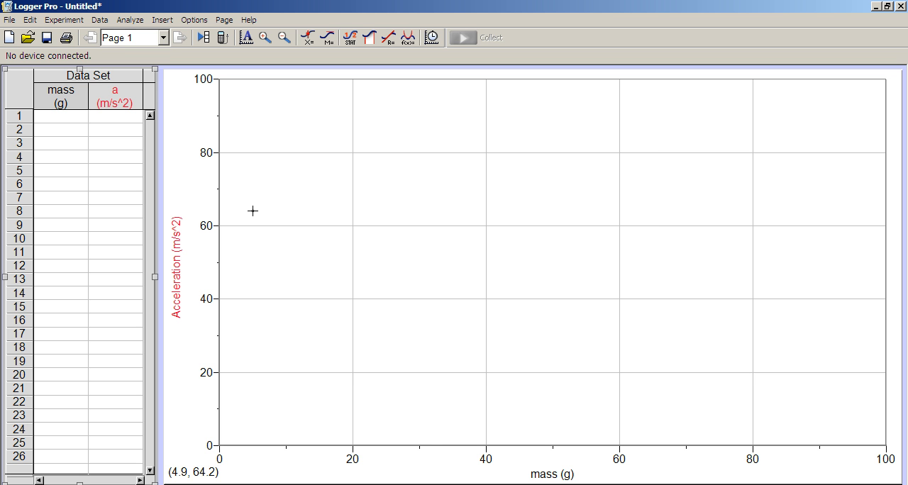
Enter the first two mass and acceleration pairs in rows 1 and 2: 120 with 1.66, and 160 with 0.86
{"action": "left_click", "coordinate": [47, 122]}
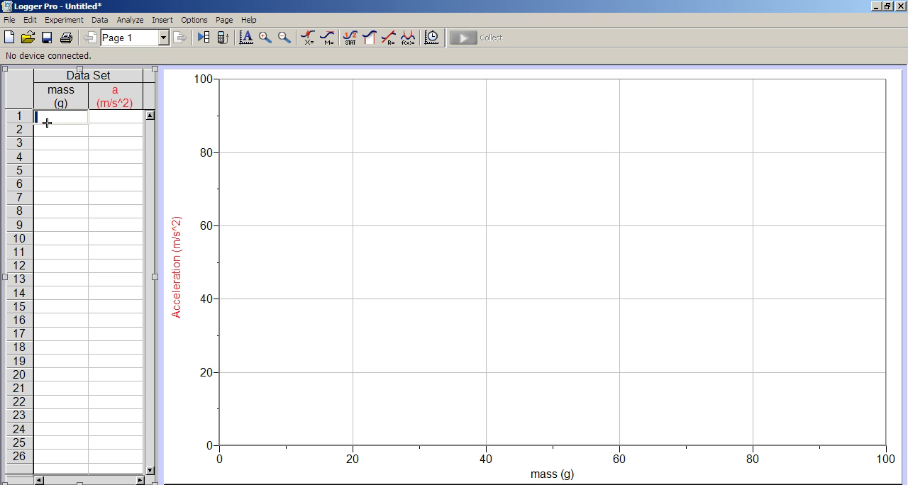
{"action": "type", "text": "120"}
{"action": "key", "text": "Tab"}
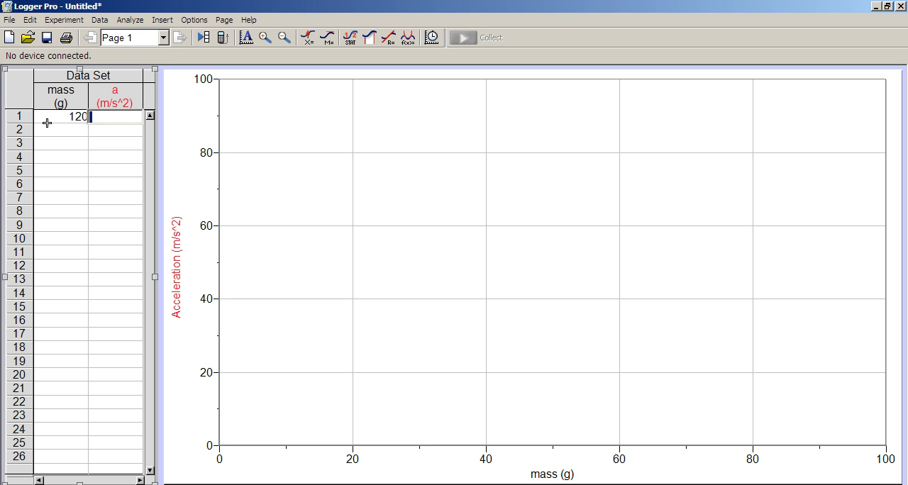
{"action": "type", "text": "1.66"}
{"action": "key", "text": "Return"}
{"action": "type", "text": "160"}
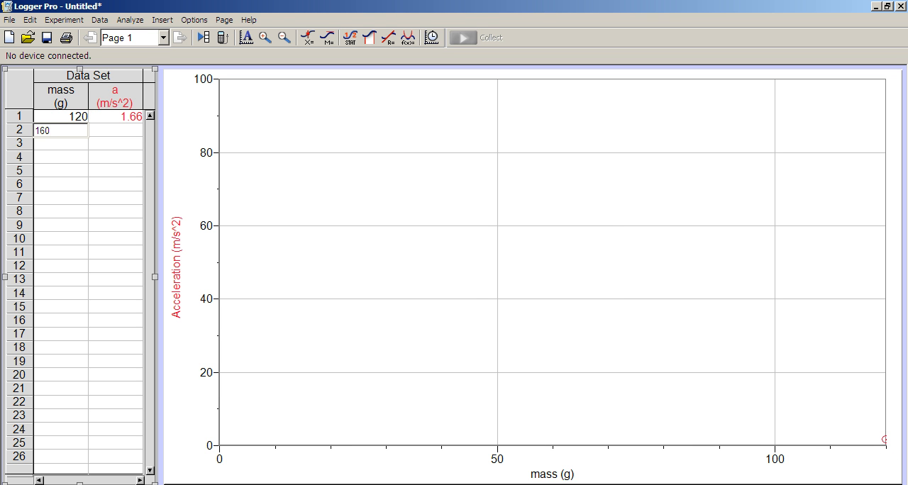
{"action": "key", "text": "Tab"}
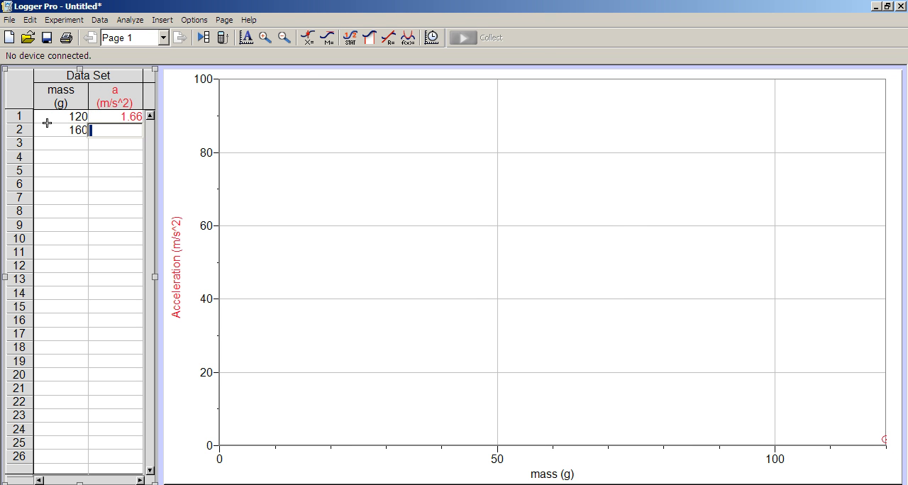
{"action": "type", "text": "0.86"}
{"action": "key", "text": "Return"}
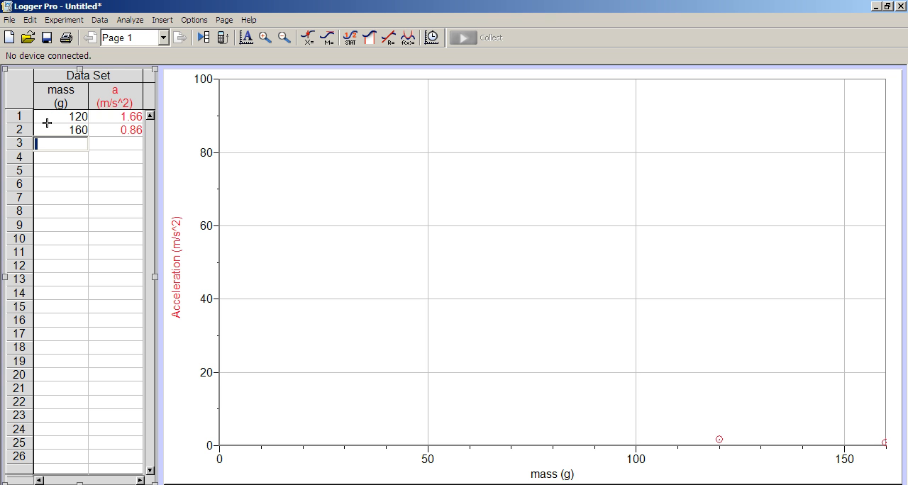
Fill rows 3 and 4 with mass 200 and acceleration 1.14, and mass 240 and acceleration 0.75
{"action": "type", "text": "200"}
{"action": "key", "text": "Tab"}
{"action": "type", "text": "1"}
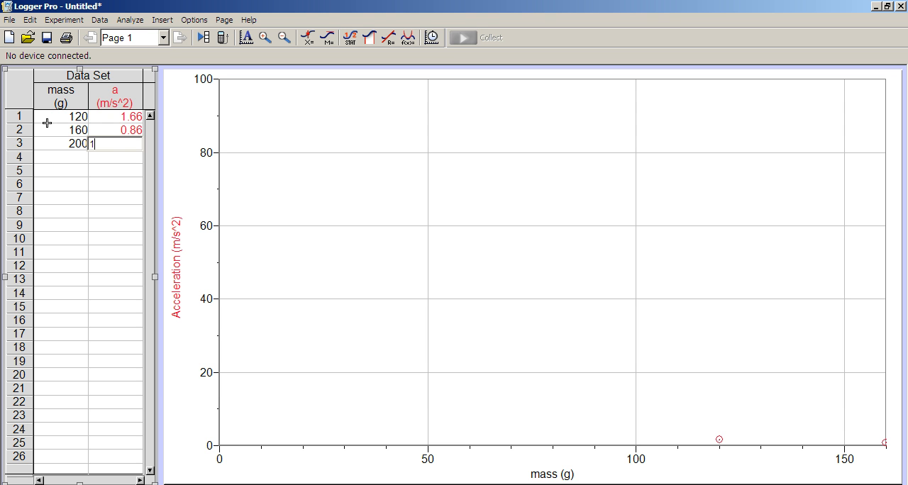
{"action": "type", "text": ".14"}
{"action": "key", "text": "Return"}
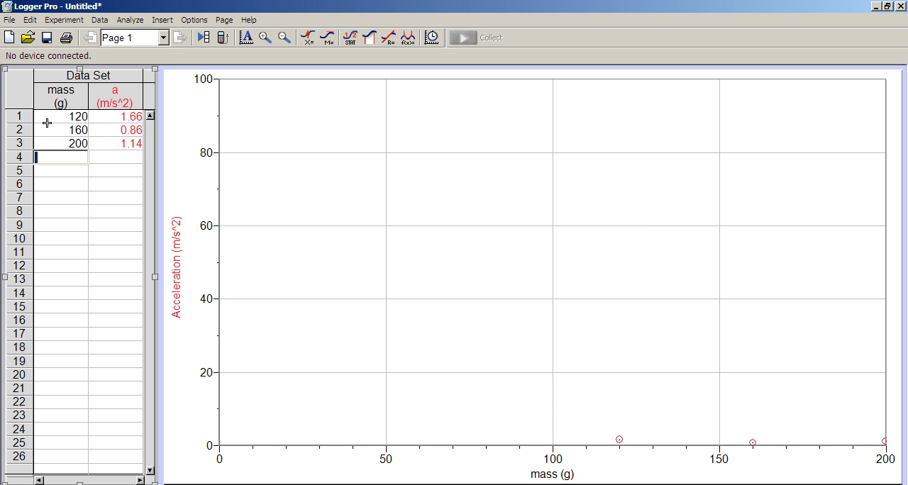
{"action": "type", "text": "240"}
{"action": "key", "text": "Tab"}
{"action": "type", "text": "0"}
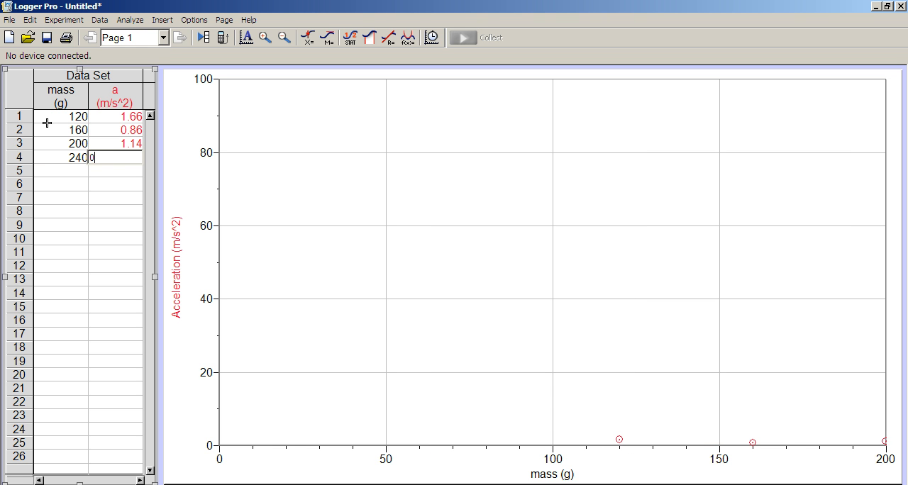
{"action": "type", "text": ".75"}
{"action": "key", "text": "Return"}
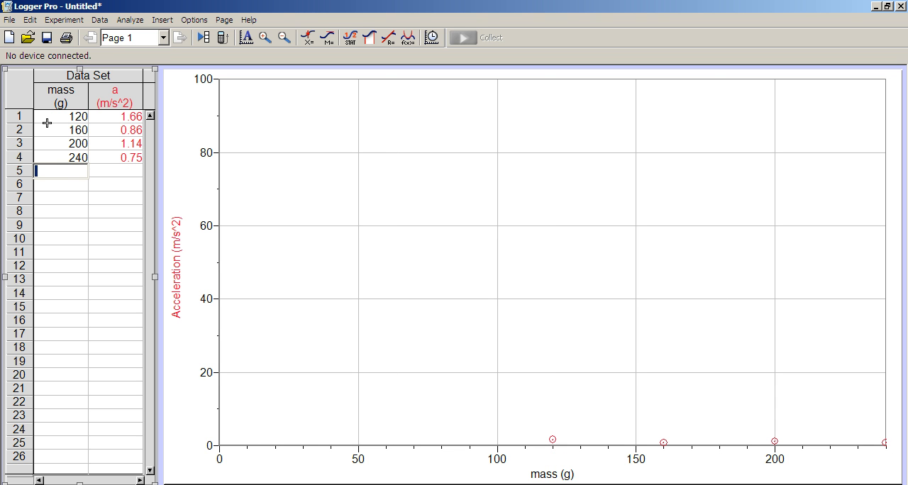
Add mass 320 with acceleration 0.54 in row 5 and mass 400 with acceleration 0.27 in row 6
{"action": "type", "text": "320"}
{"action": "key", "text": "Tab"}
{"action": "type", "text": "0"}
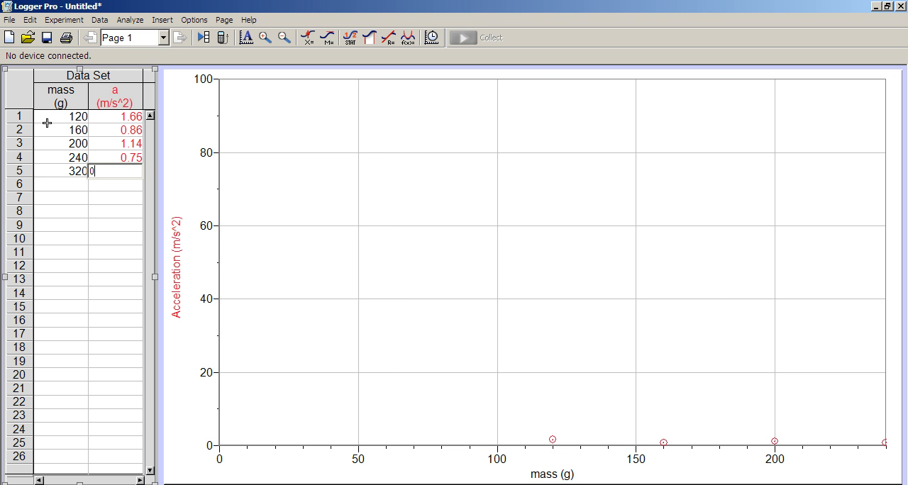
{"action": "type", "text": ".54"}
{"action": "key", "text": "Return"}
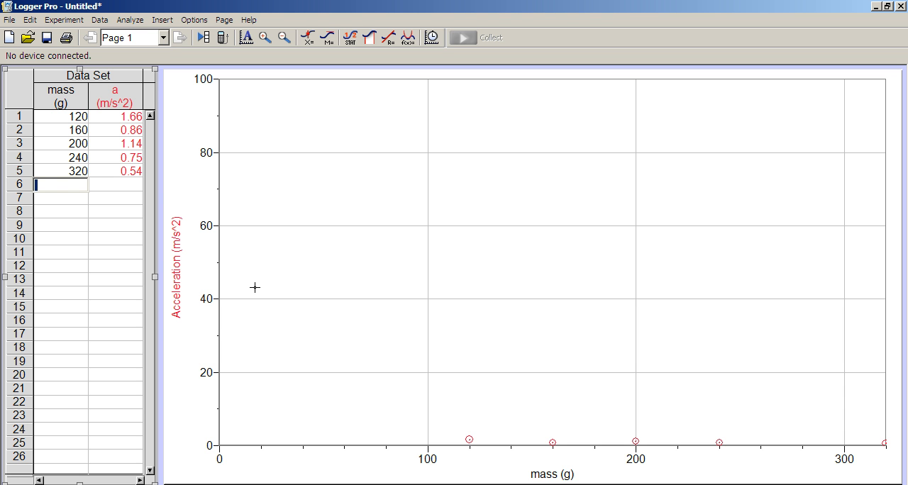
{"action": "type", "text": "400"}
{"action": "key", "text": "Tab"}
{"action": "type", "text": "0.27"}
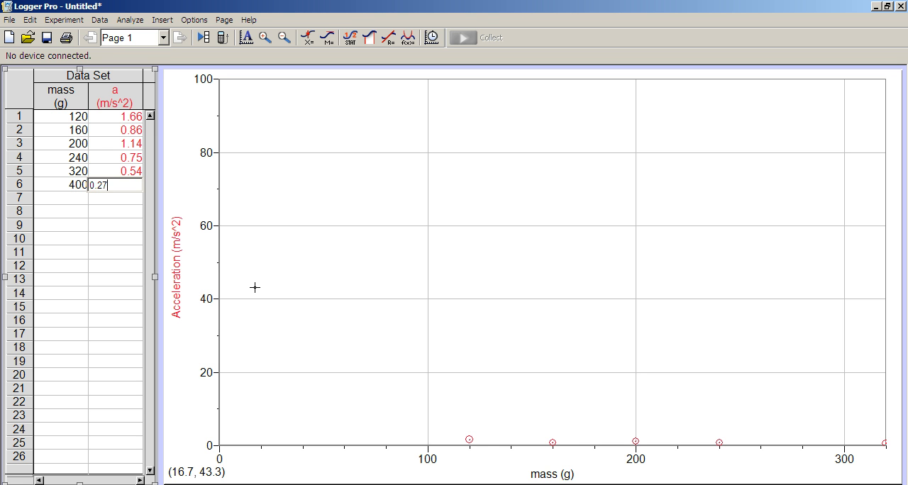
{"action": "key", "text": "Return"}
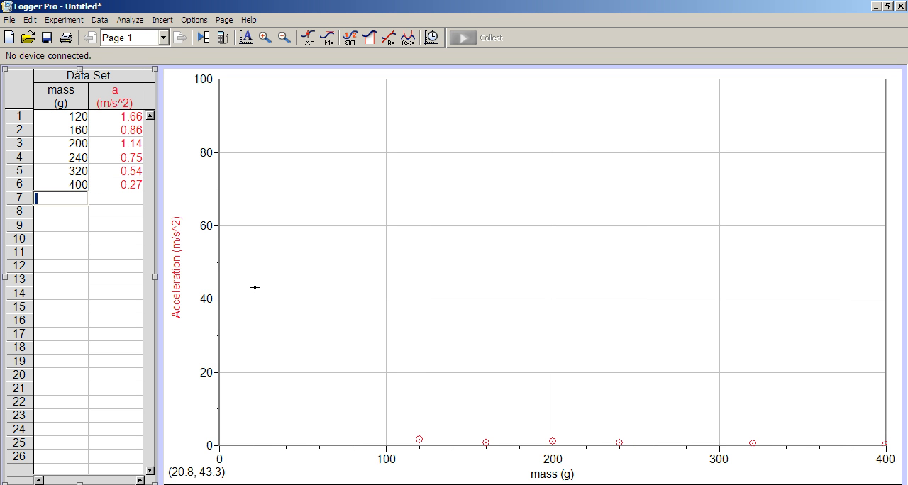
Enter mass 480 with acceleration 0.22 in row 7 and autoscale the graph to the data
{"action": "type", "text": "480"}
{"action": "key", "text": "Tab"}
{"action": "type", "text": "0.22"}
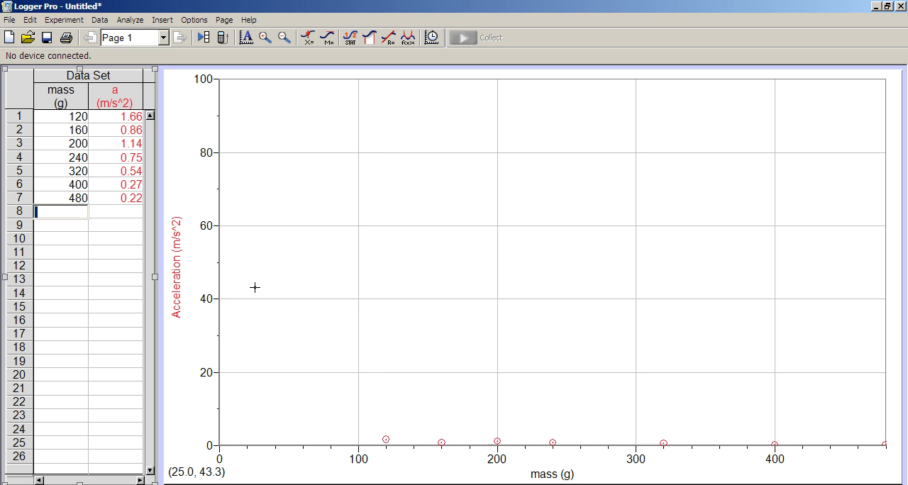
{"action": "key", "text": "Return"}
{"action": "left_click", "coordinate": [252, 36]}
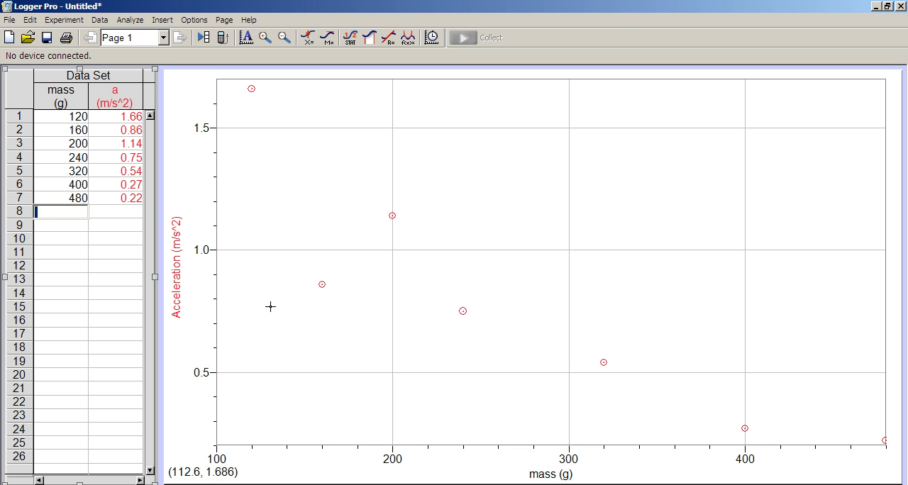
Clear the mass and acceleration values in row 2 and zoom the graph out one level
{"action": "left_click", "coordinate": [88, 134]}
{"action": "key", "text": "BackSpace"}
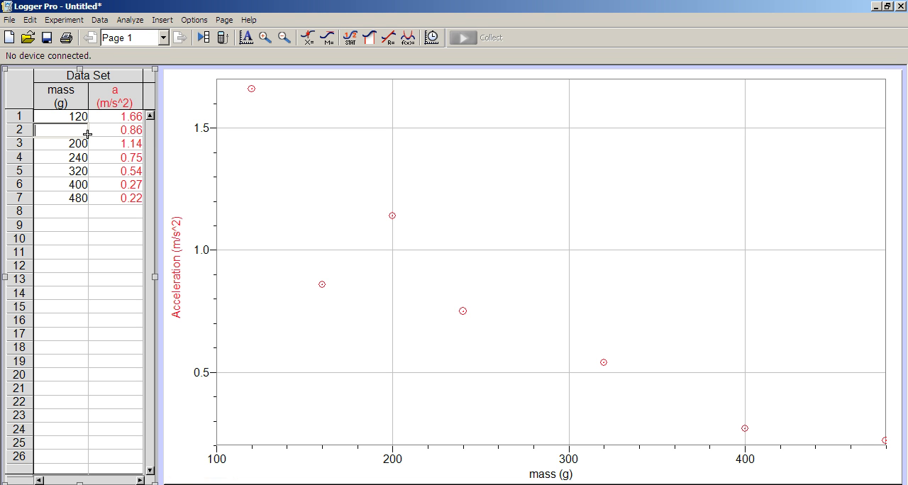
{"action": "key", "text": "Tab"}
{"action": "key", "text": "BackSpace"}
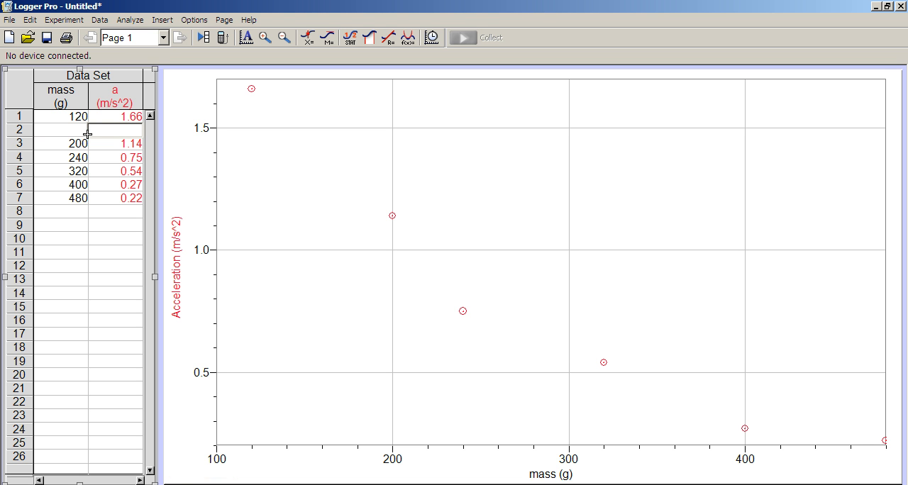
{"action": "key", "text": "Return"}
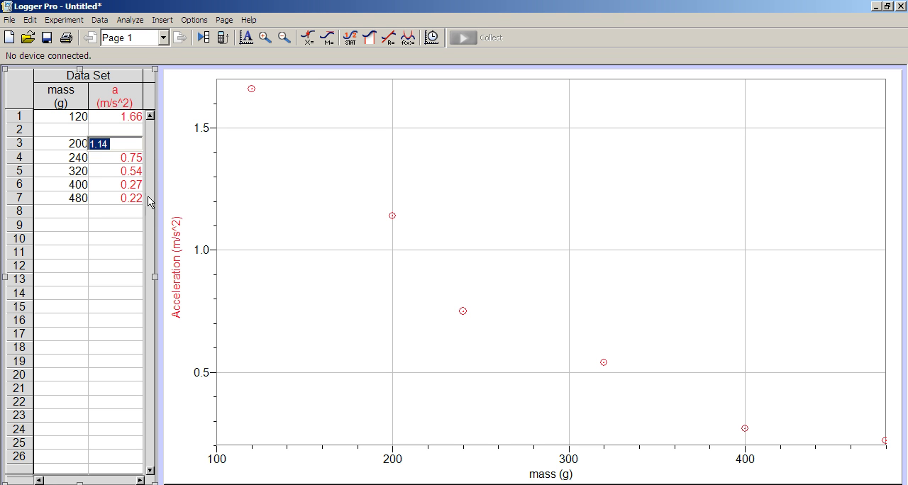
{"action": "left_click", "coordinate": [120, 212]}
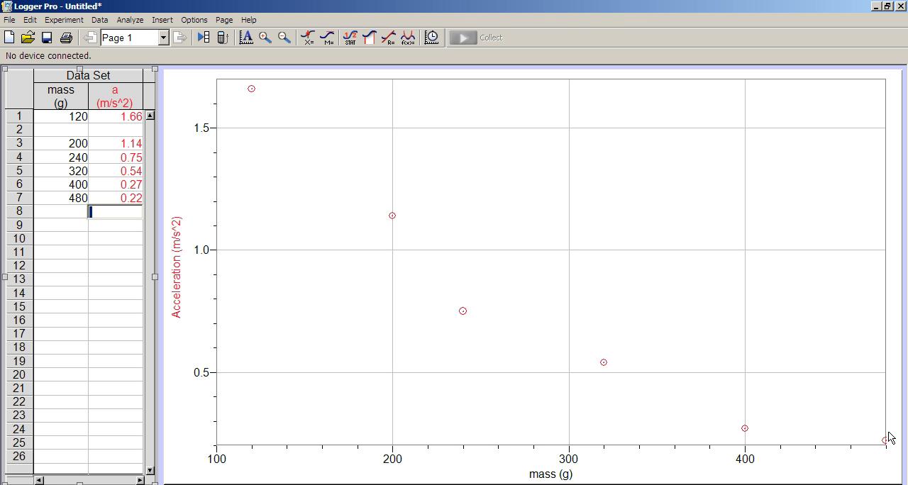
{"action": "left_click", "coordinate": [284, 40]}
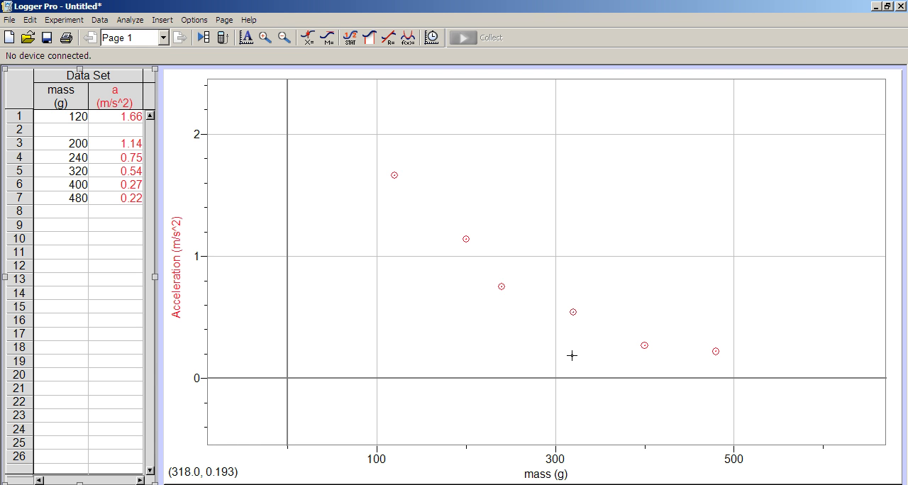